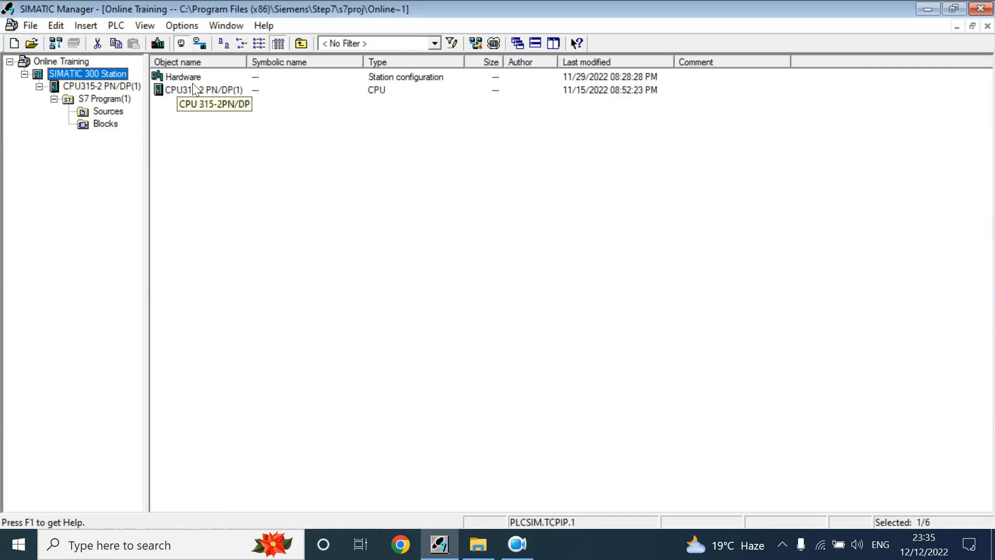
Open the SIMATIC 300 station's hardware configuration, review its racks and modules, and return to the project.
double_click(185, 78)
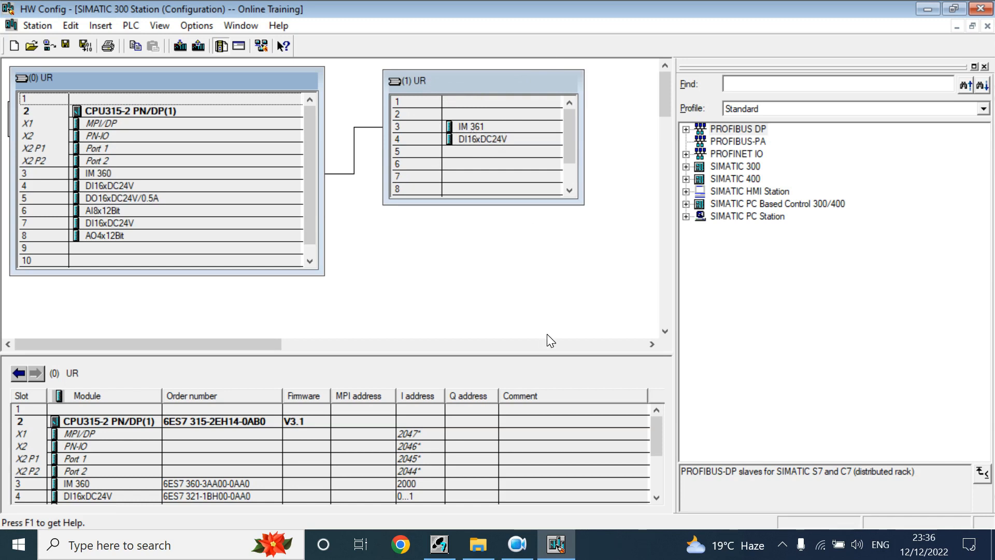
click(935, 8)
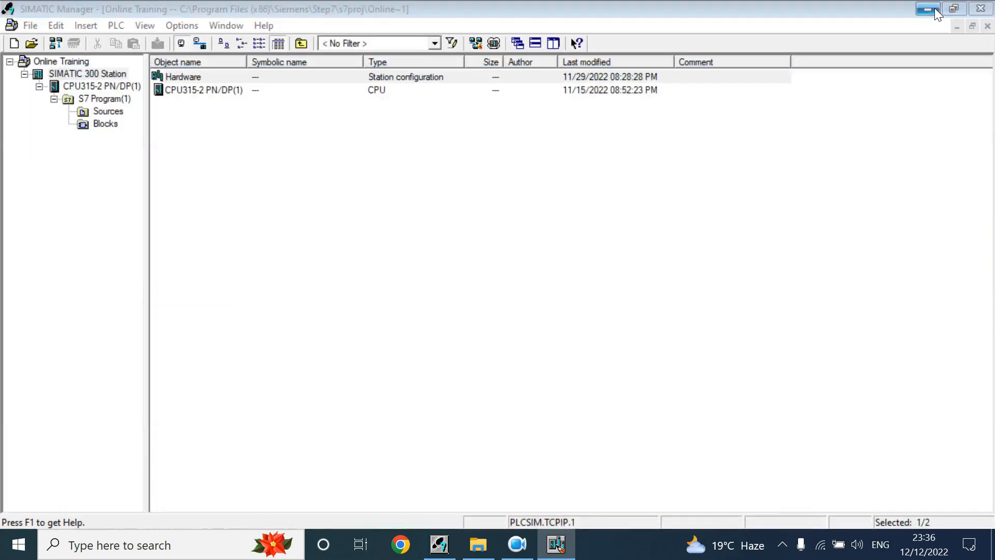
Examine which new object types and PLC functions are available for the S7 program's Sources folder.
click(114, 112)
click(221, 118)
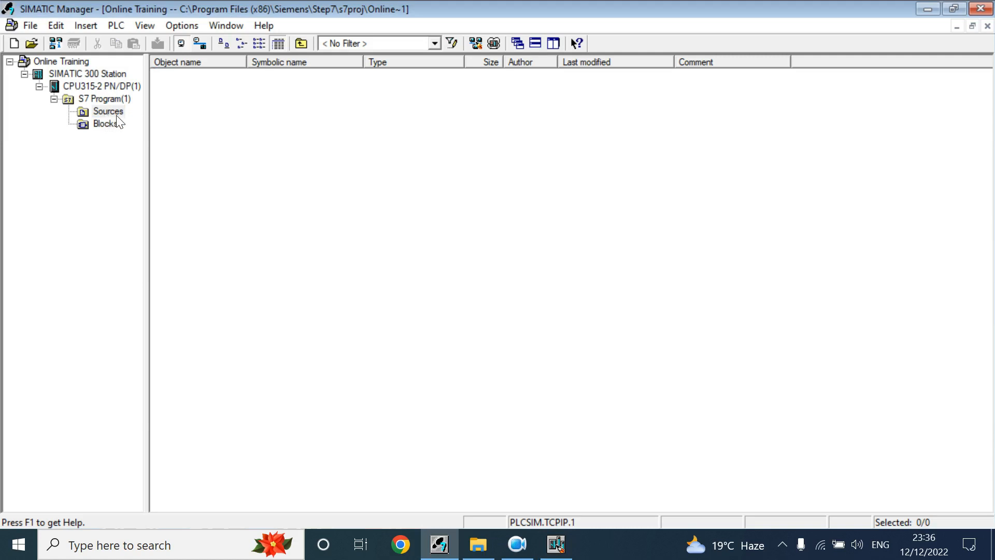
right_click(233, 128)
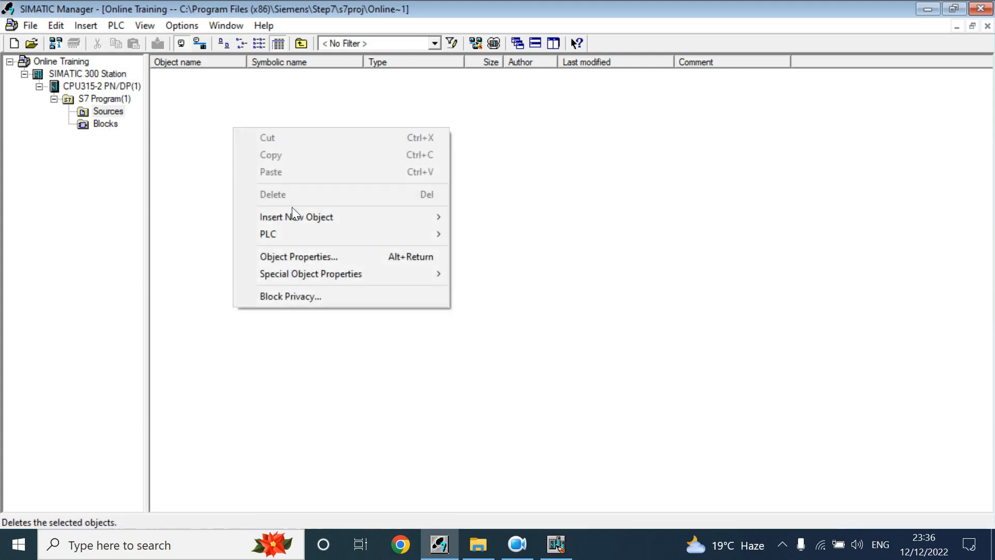
mouse_move(319, 217)
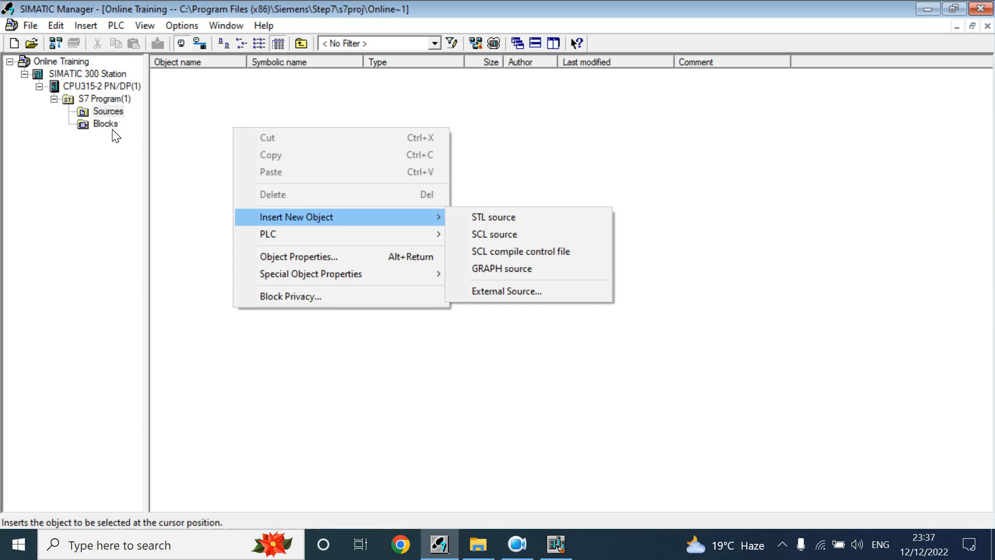
mouse_move(352, 237)
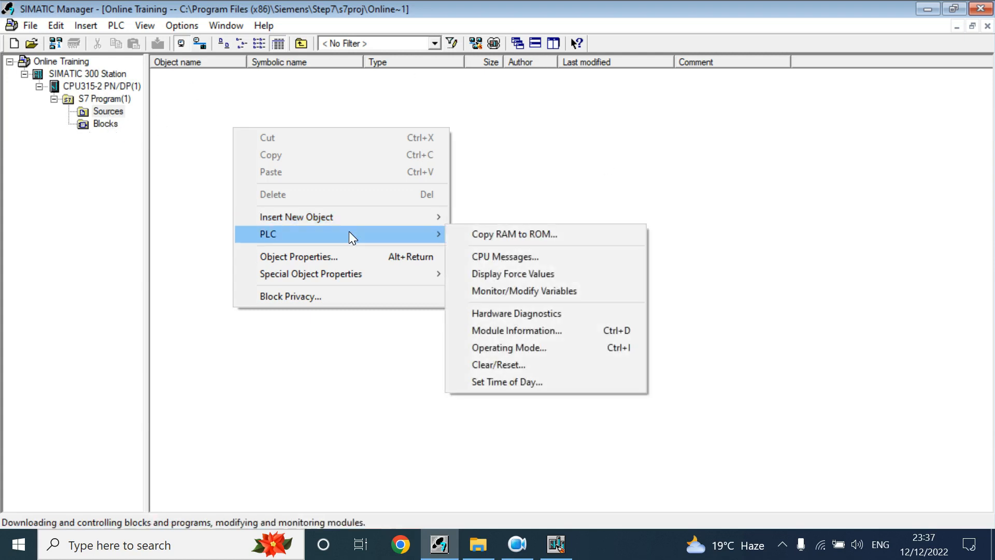
click(200, 110)
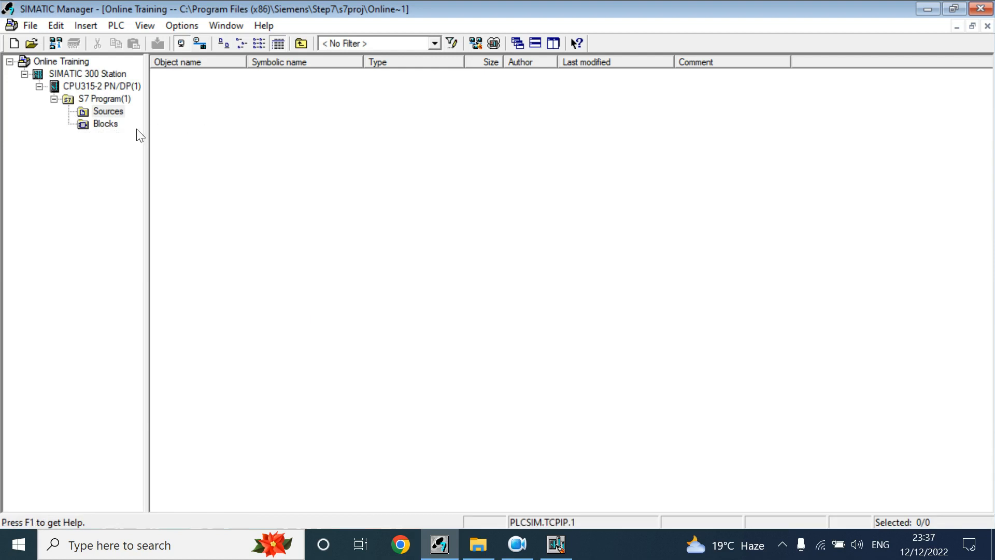
Examine the S7 program's Blocks folder and the types of new objects that can be inserted in it.
click(102, 127)
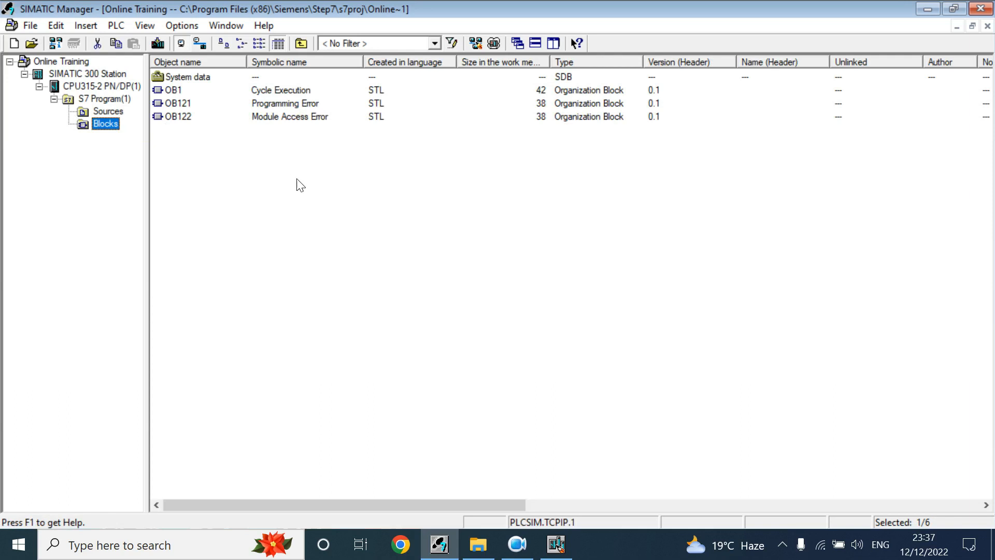
click(205, 180)
right_click(206, 178)
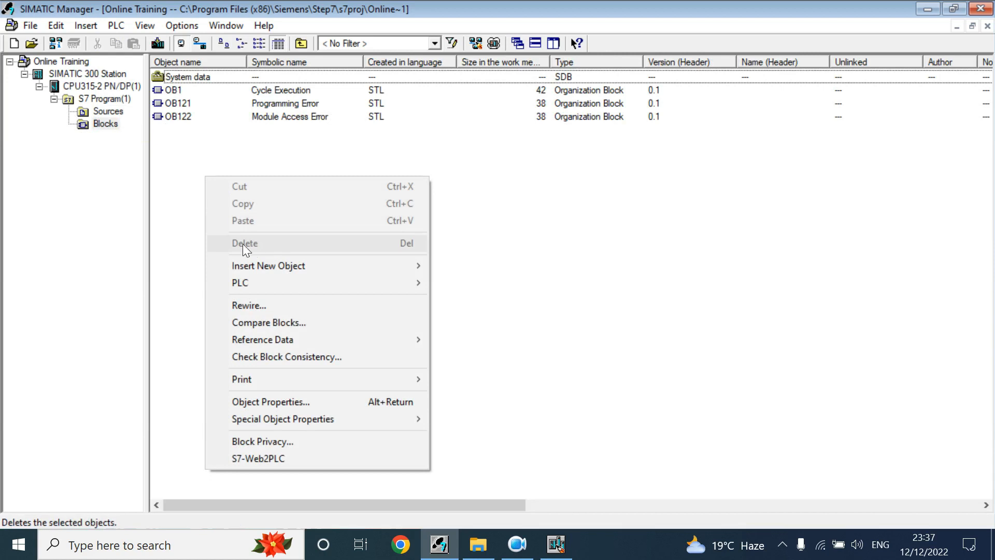
click(186, 150)
right_click(226, 169)
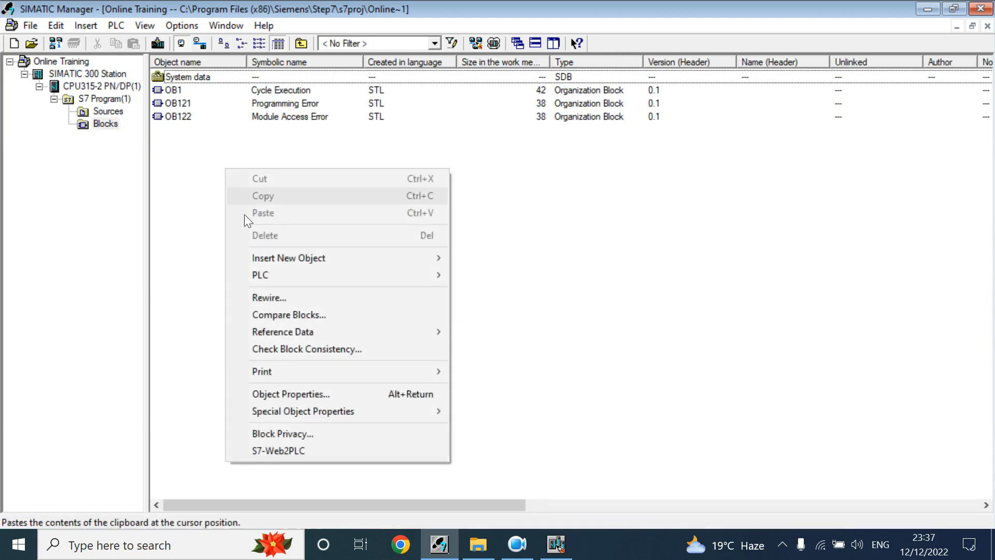
mouse_move(270, 259)
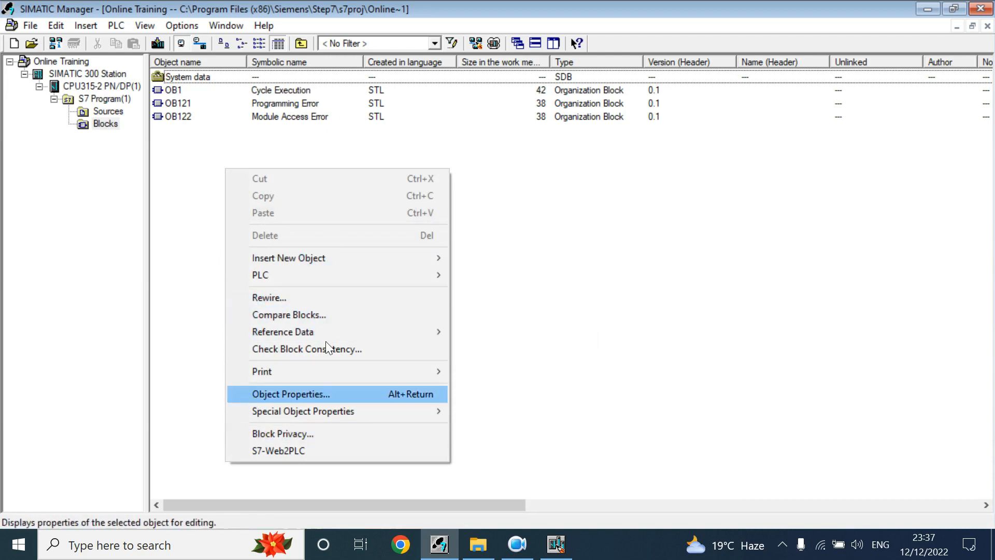
mouse_move(316, 261)
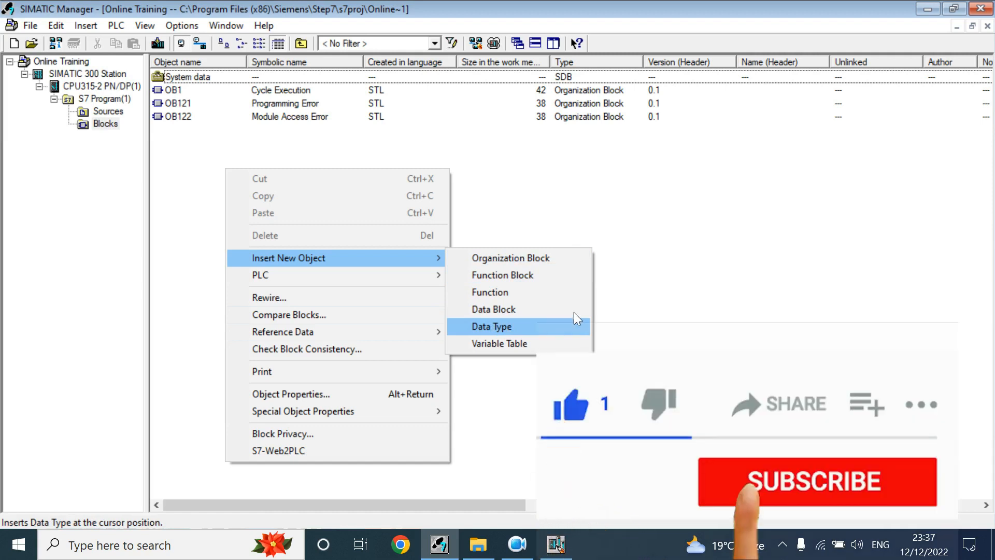
click(652, 210)
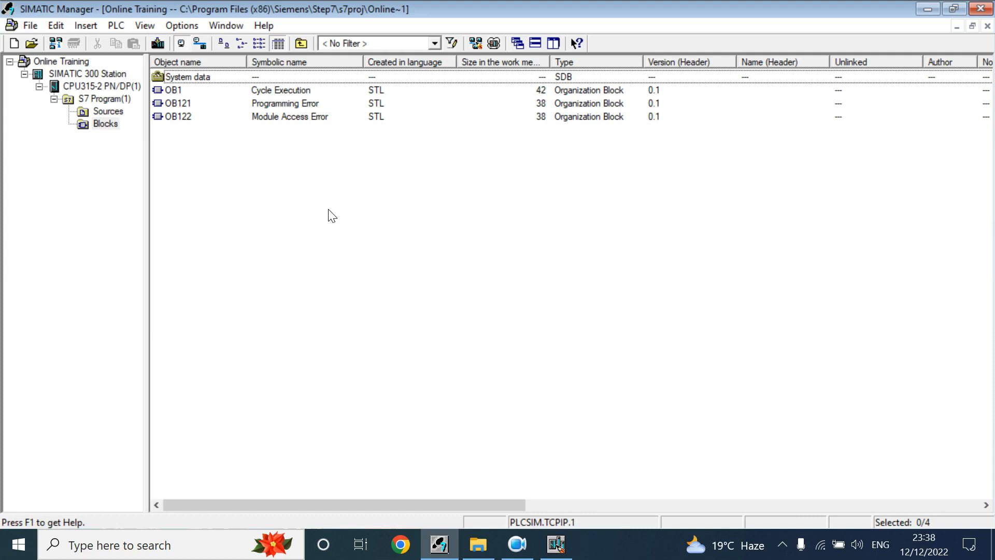
right_click(328, 211)
mouse_move(427, 297)
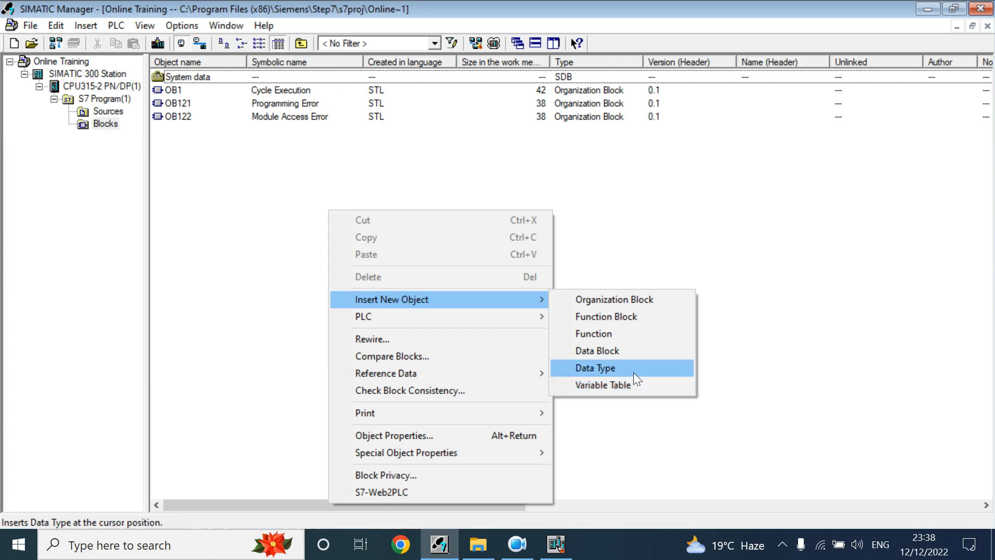
click(629, 452)
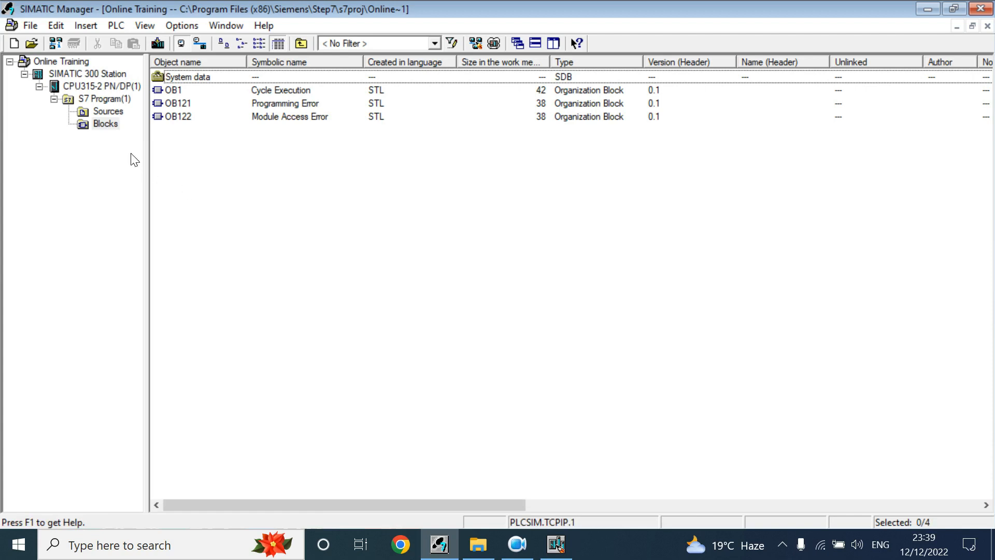
Open the S7 program's symbol table and widen the Symbol column to show the full symbol names.
click(83, 100)
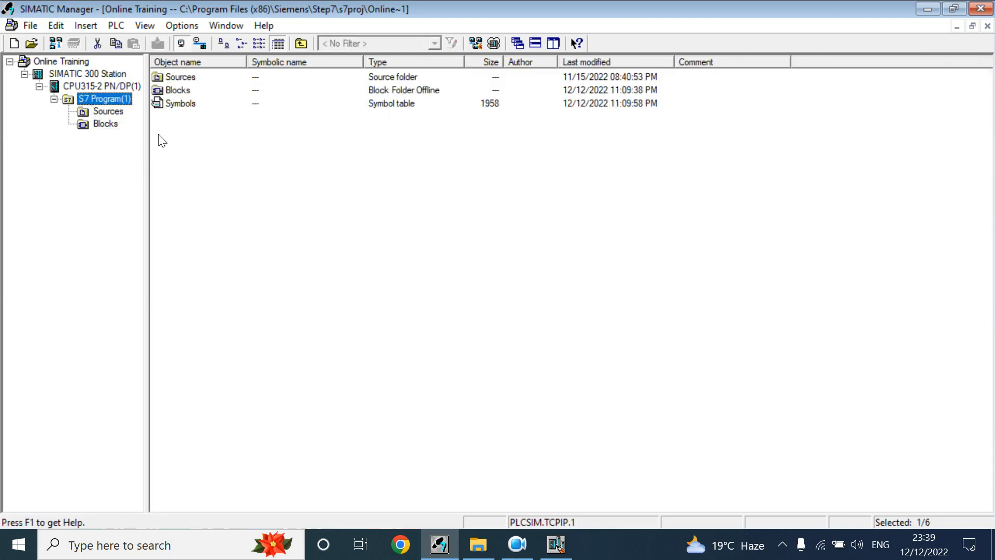
click(181, 105)
double_click(182, 103)
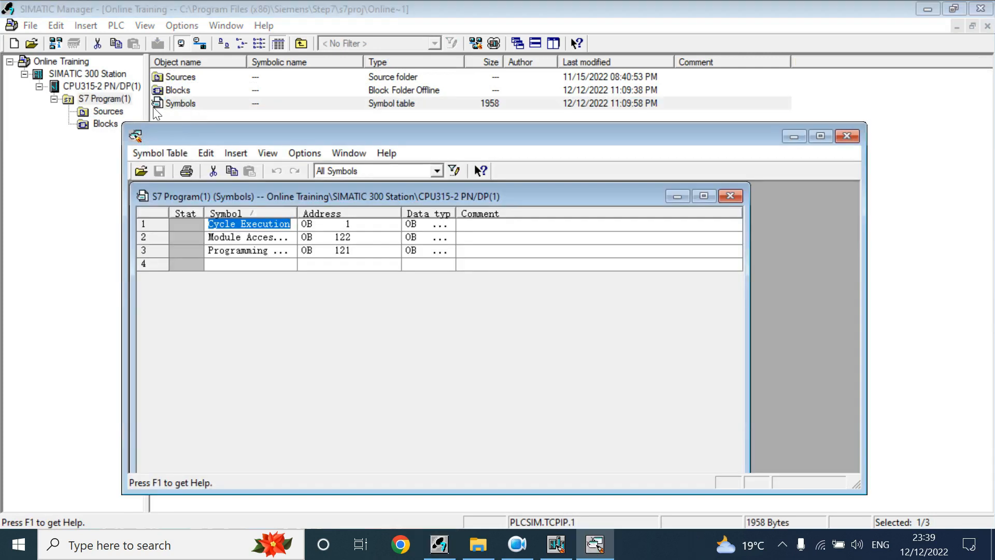
click(251, 264)
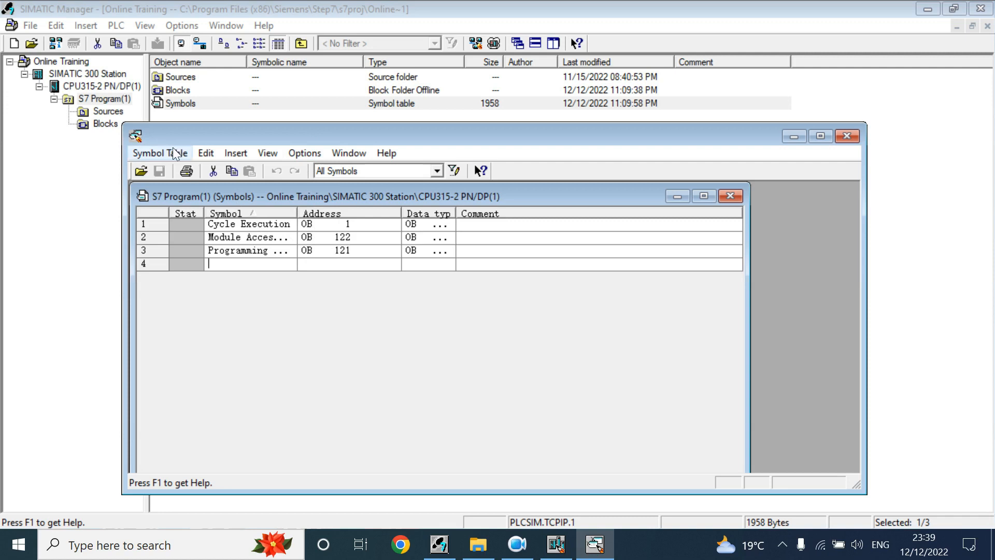
click(96, 126)
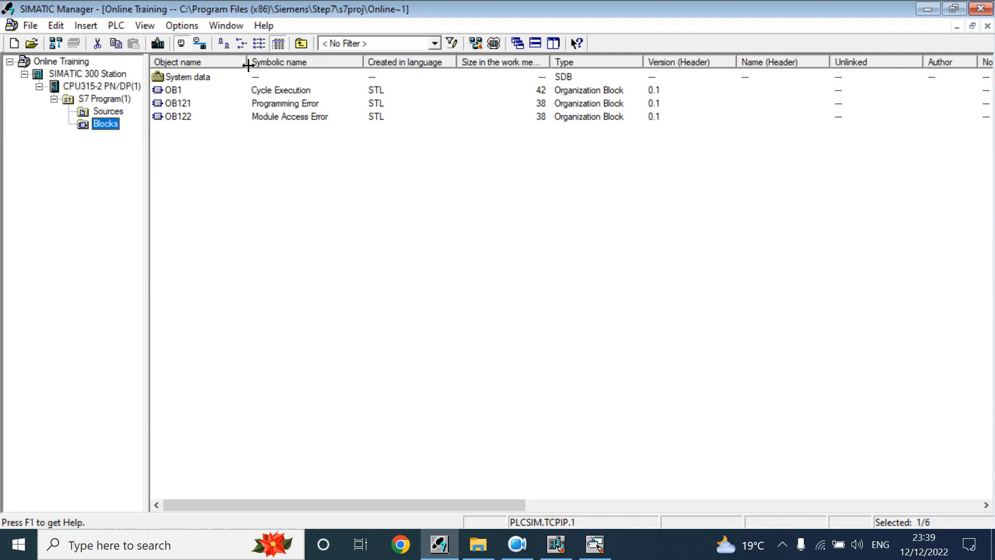
click(110, 99)
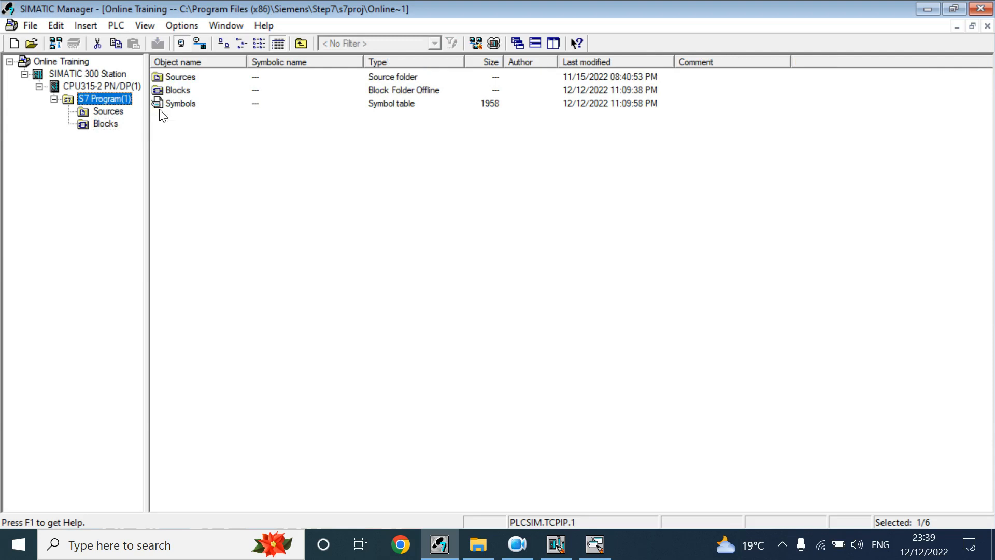
double_click(176, 104)
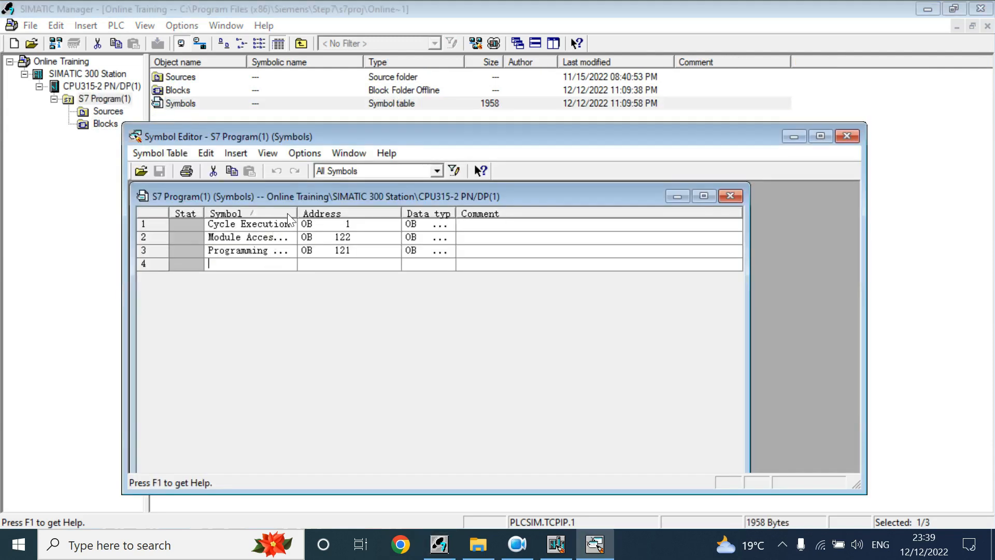
drag(307, 216, 381, 232)
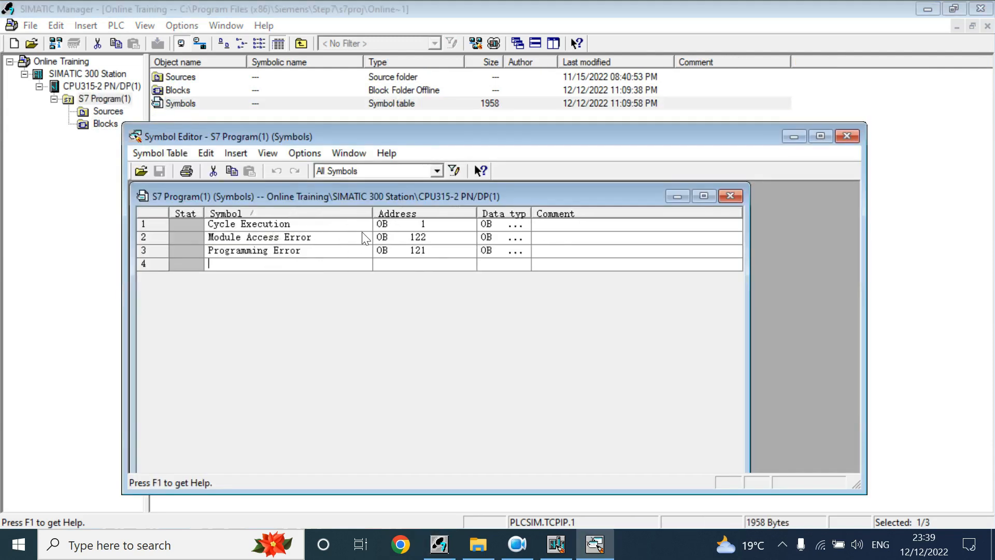
Add the symbol "Motor Ready" in row 4 of the symbol table with address I 0.0.
click(254, 256)
click(252, 263)
text(I)
key(BackSpace)
text(Motor Ready)
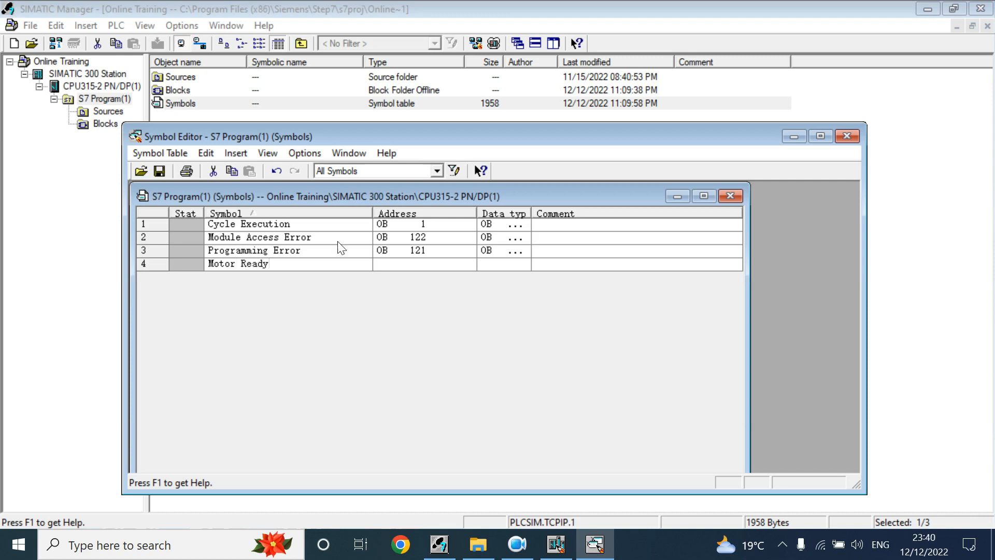
click(401, 264)
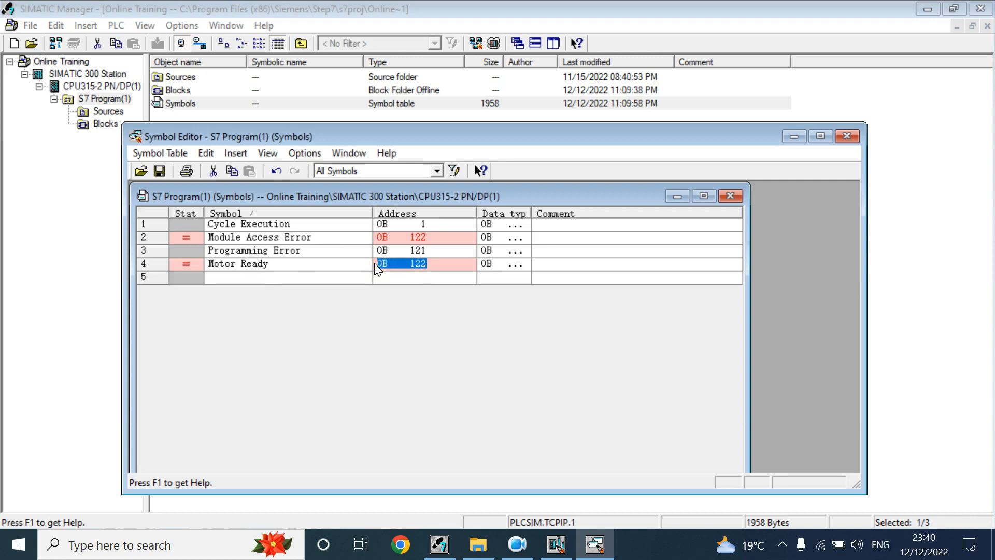
text(i0.0)
key(Return)
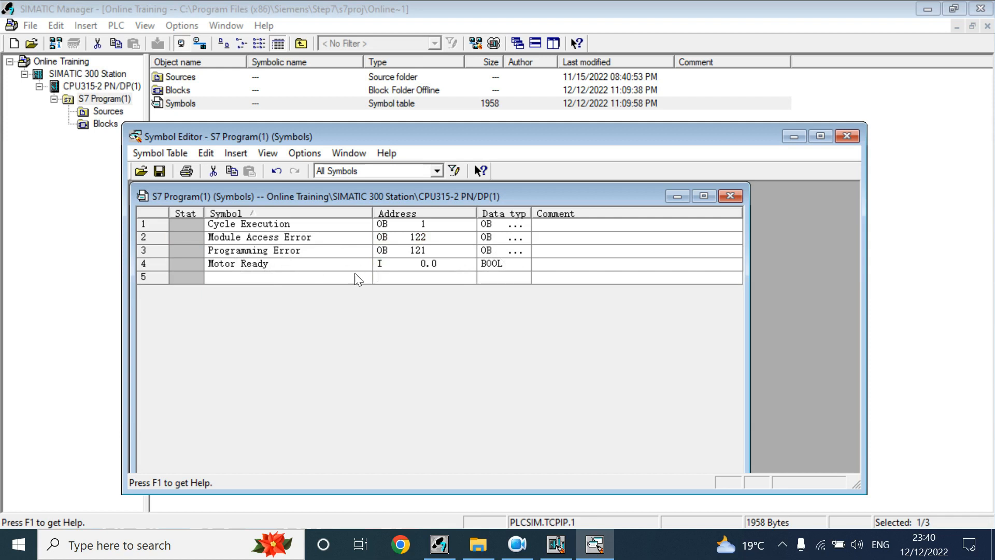
Add the symbol "Motor Run" in row 5 with address I 0.1 and minimize the symbol table.
click(275, 276)
text(Motor Run)
key(Tab)
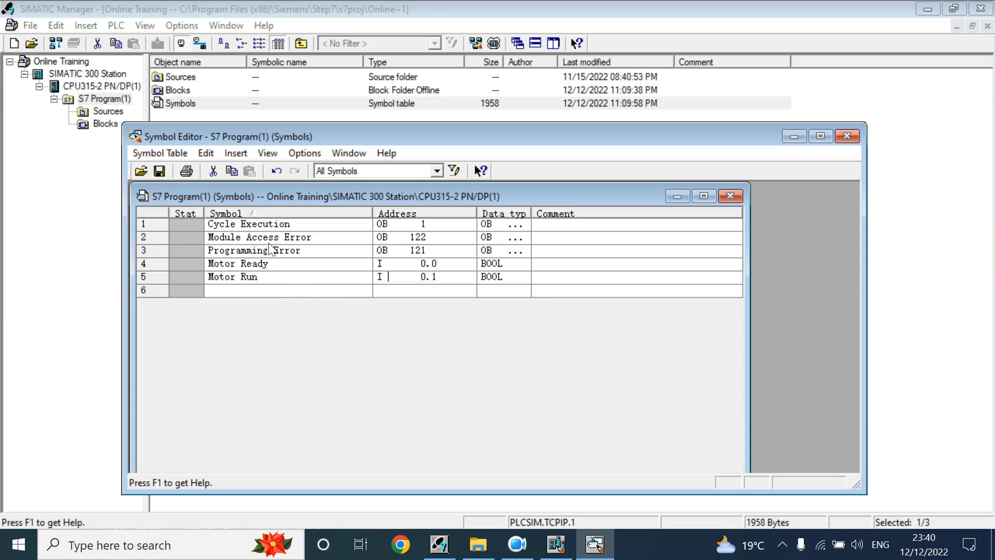
click(277, 279)
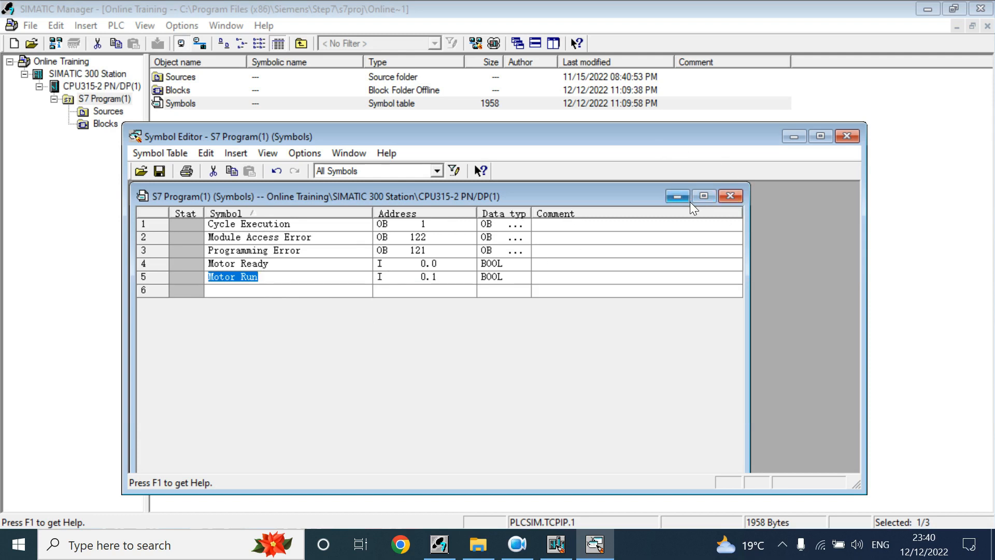
click(793, 136)
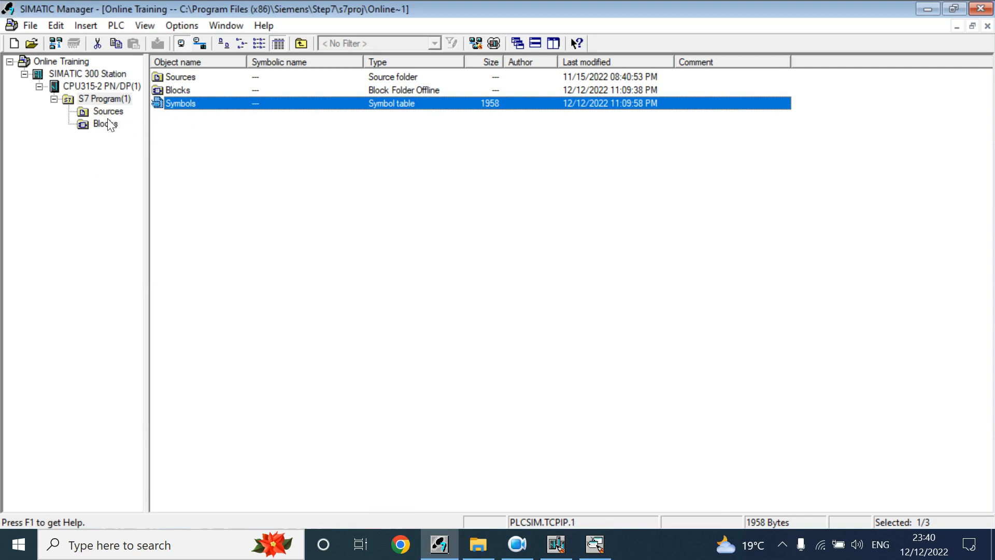
Look through the S7 program's contents and its Blocks folder, and select organization block OB1.
click(94, 99)
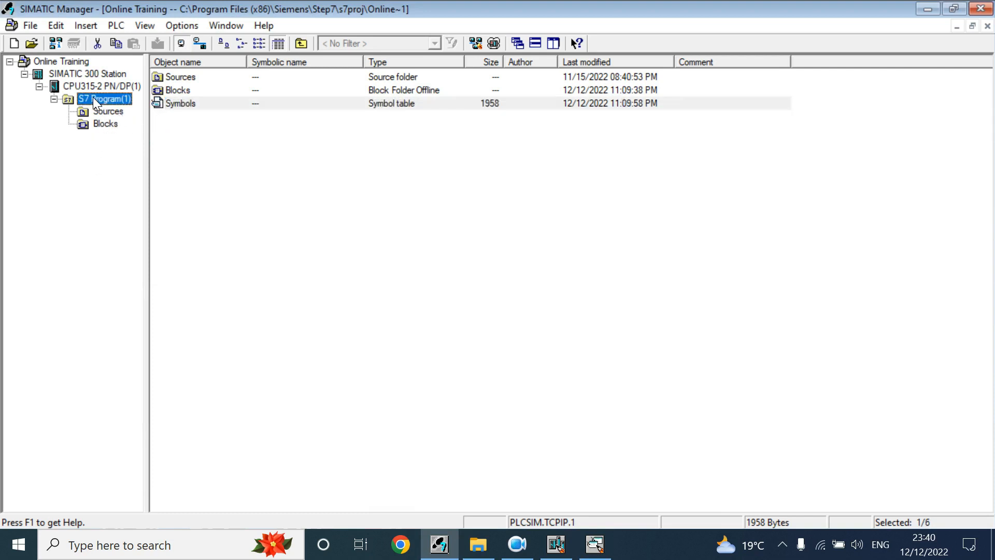
click(190, 107)
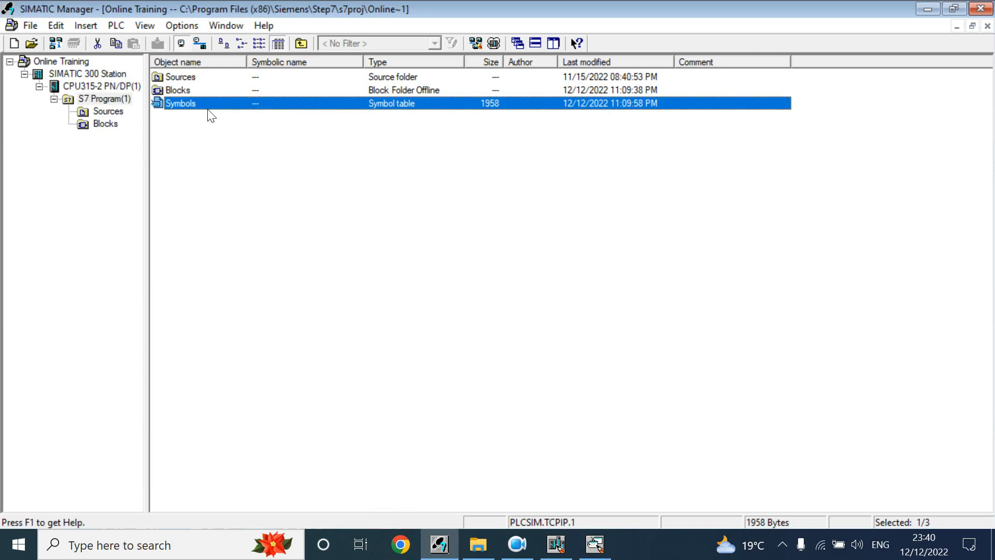
click(260, 198)
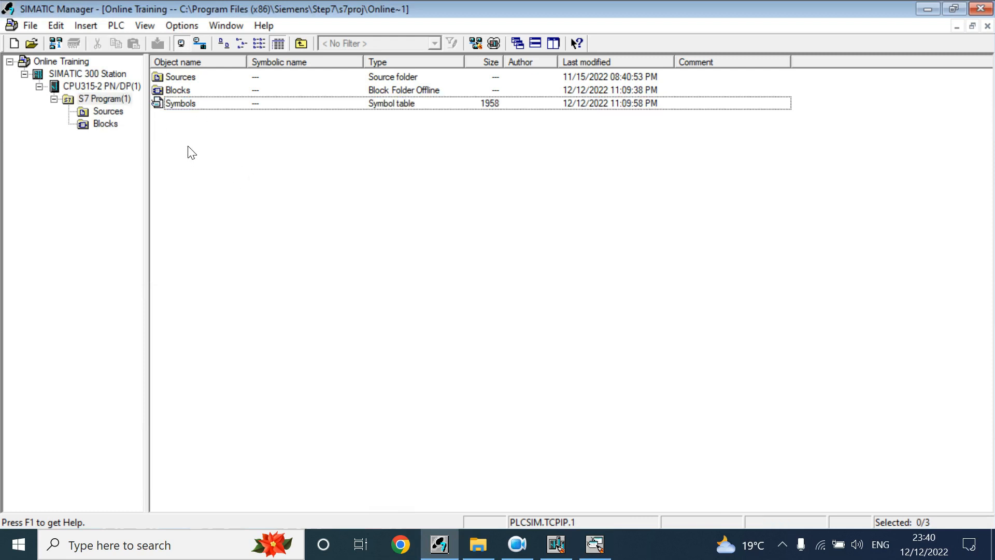
click(178, 90)
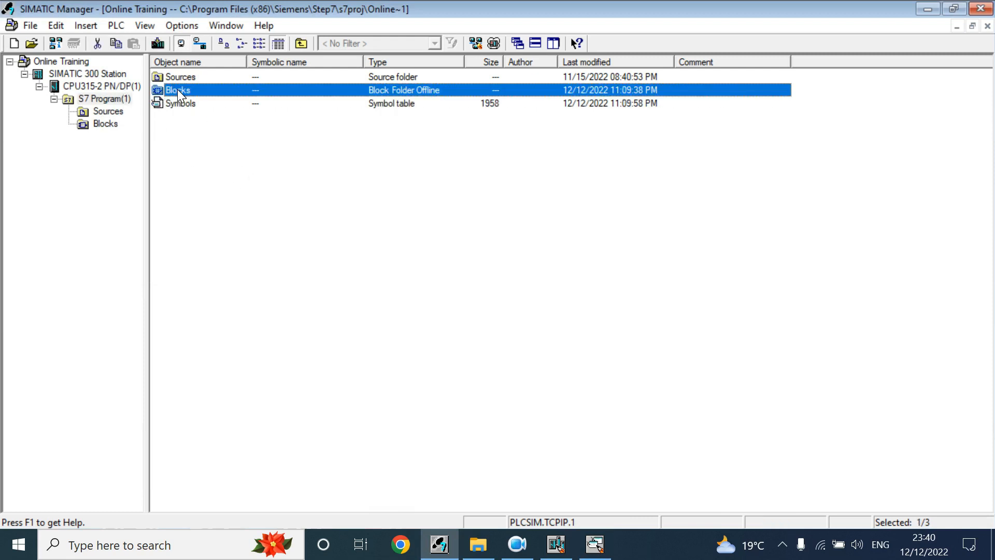
double_click(177, 90)
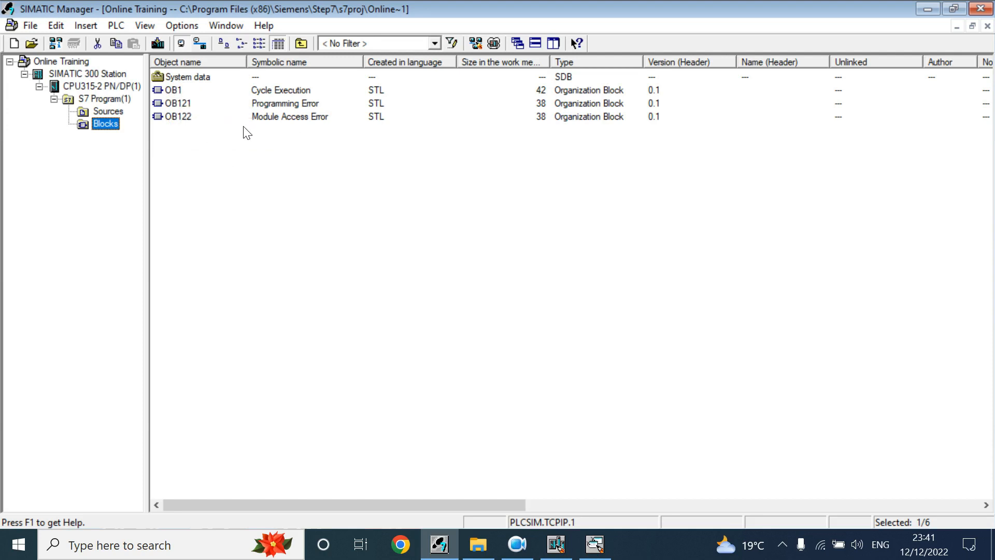
click(186, 94)
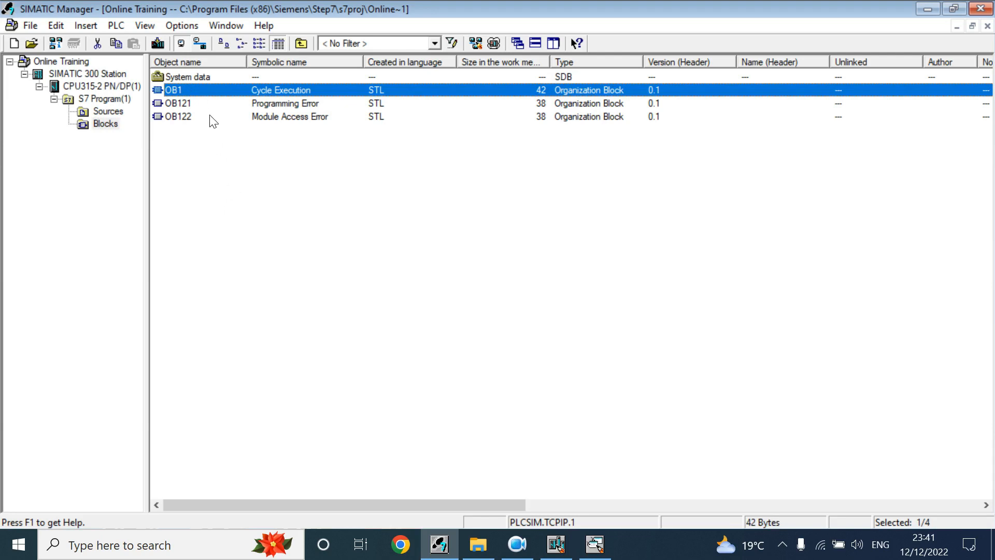
click(203, 94)
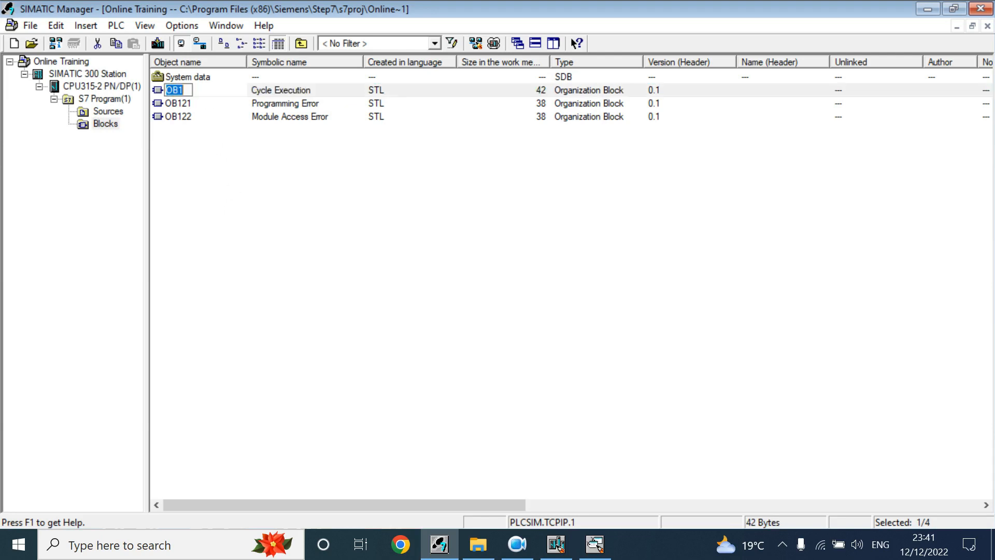
click(238, 87)
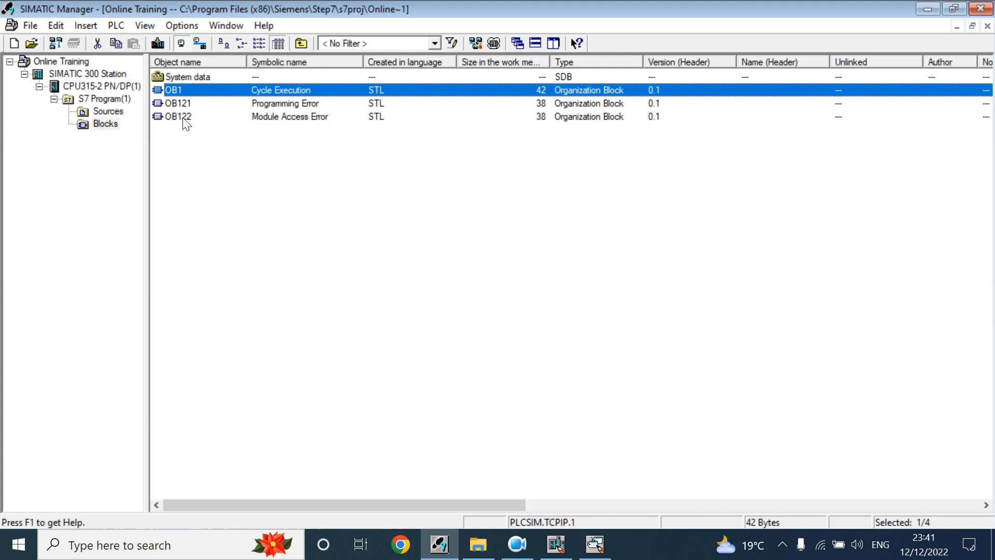